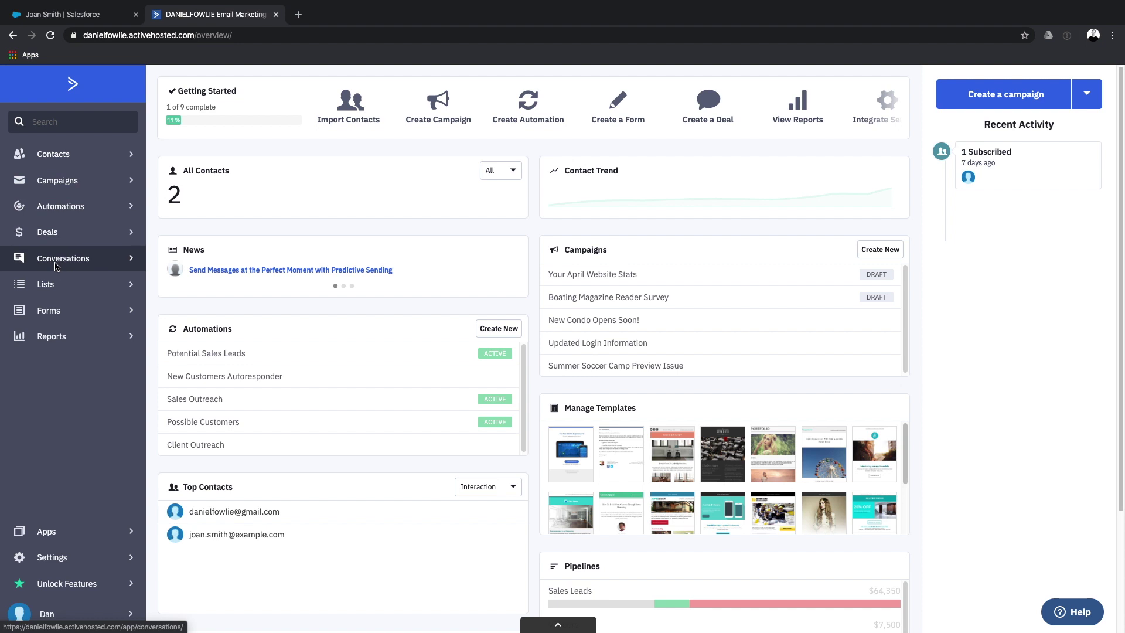
Start a new contact field named Daily Deals in the General Details group with the Checkbox field type.
{"action": "left_click", "coordinate": [49, 312]}
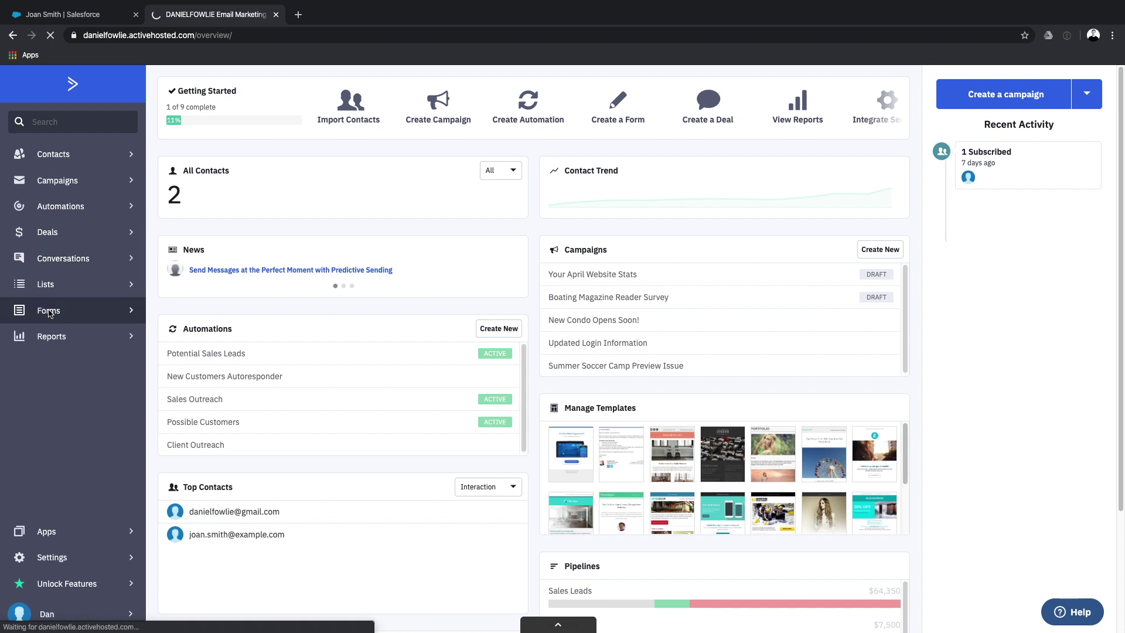
{"action": "left_click", "coordinate": [45, 307]}
{"action": "left_click", "coordinate": [82, 140]}
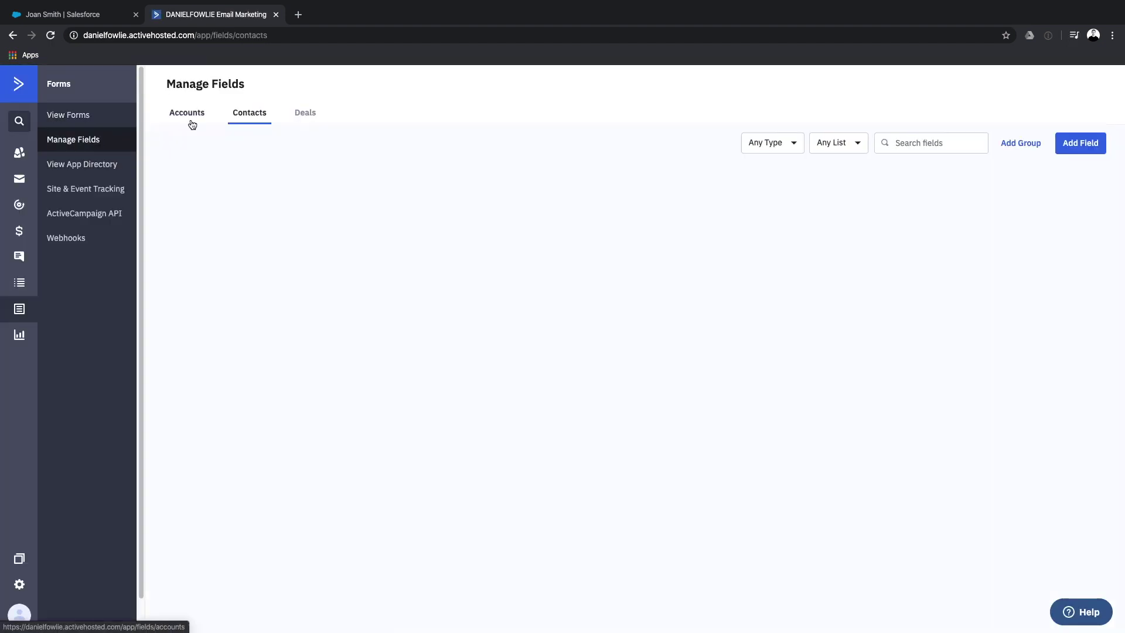
{"action": "left_click", "coordinate": [1090, 145]}
{"action": "left_click", "coordinate": [541, 315]}
{"action": "type", "text": "Daily Deals"}
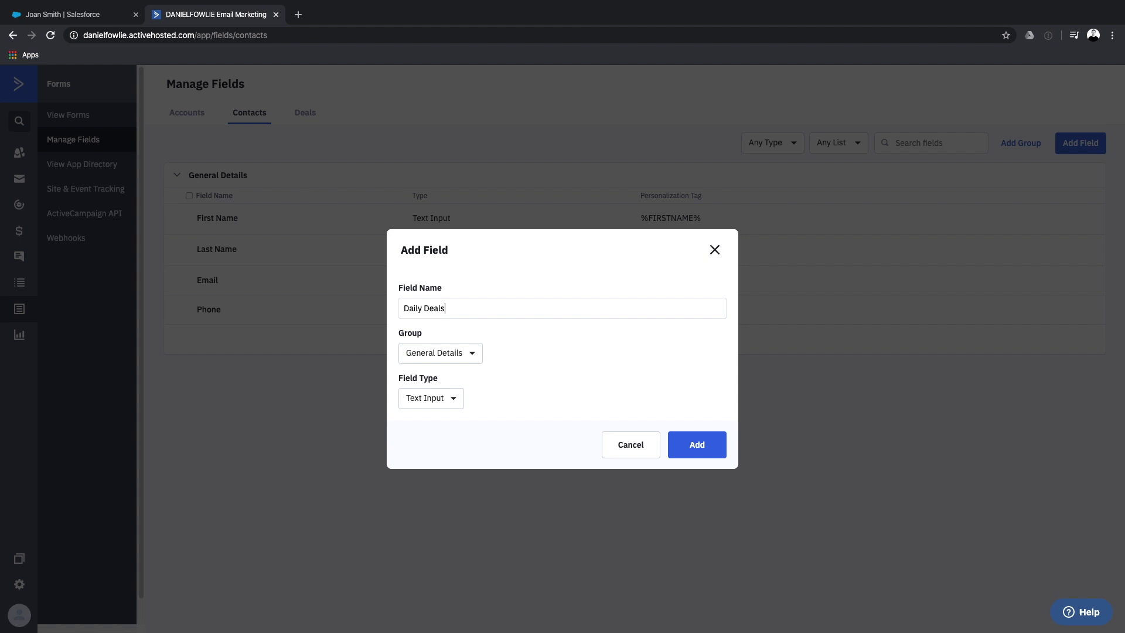
{"action": "left_click", "coordinate": [430, 399]}
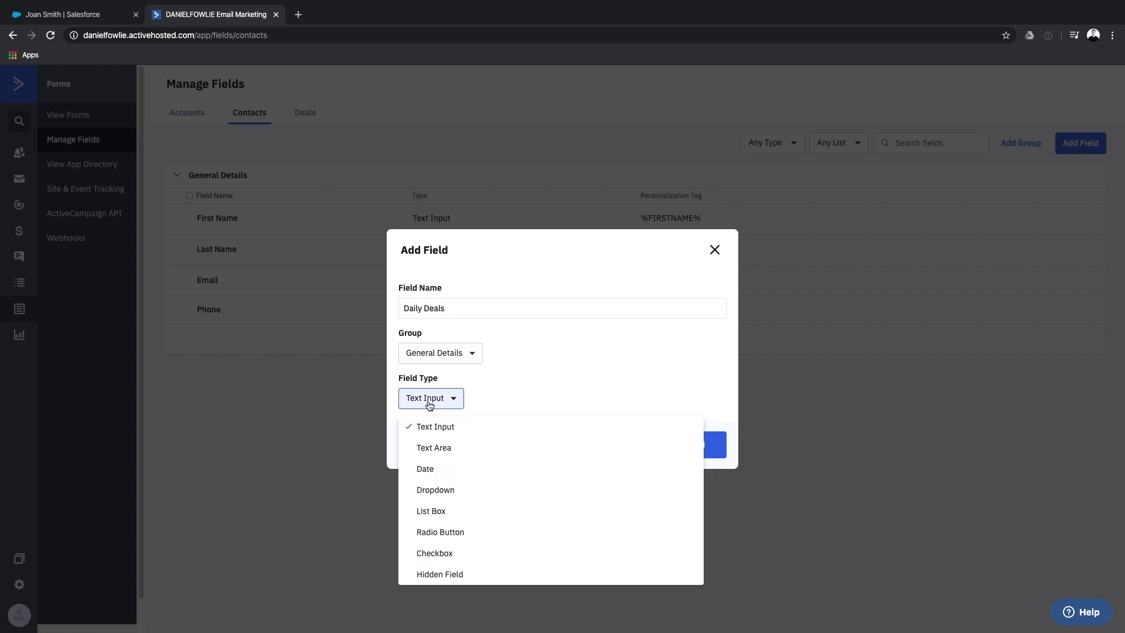
{"action": "left_click", "coordinate": [433, 554]}
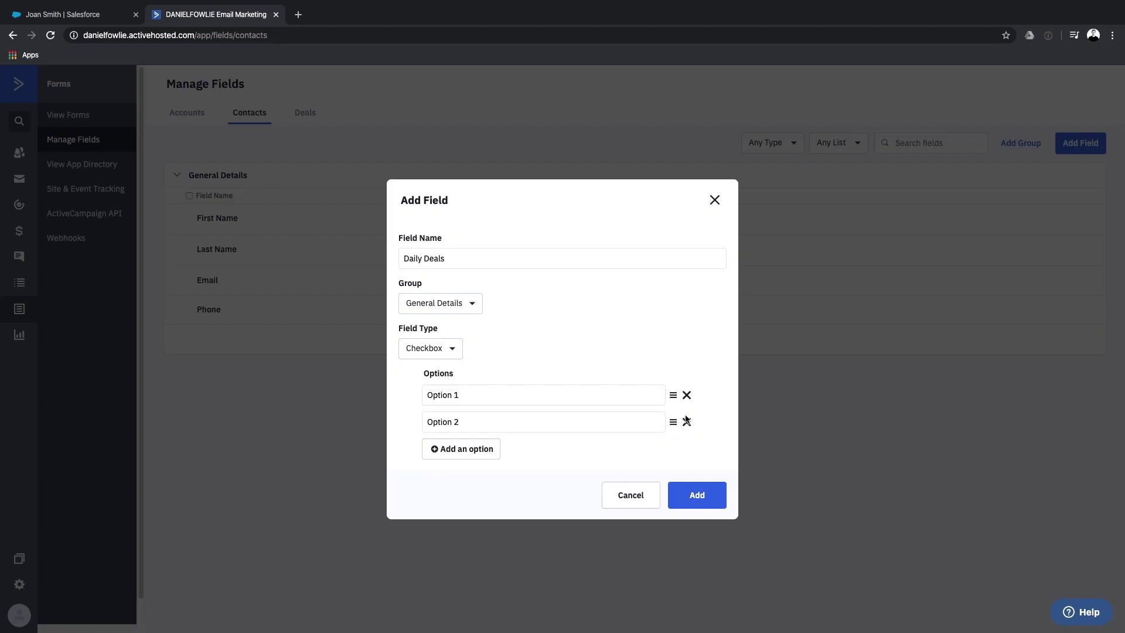
Remove the second checkbox option, rename the remaining option true, and add the field.
{"action": "left_click", "coordinate": [687, 419]}
{"action": "left_click_drag", "start_coordinate": [468, 406], "coordinate": [377, 402]}
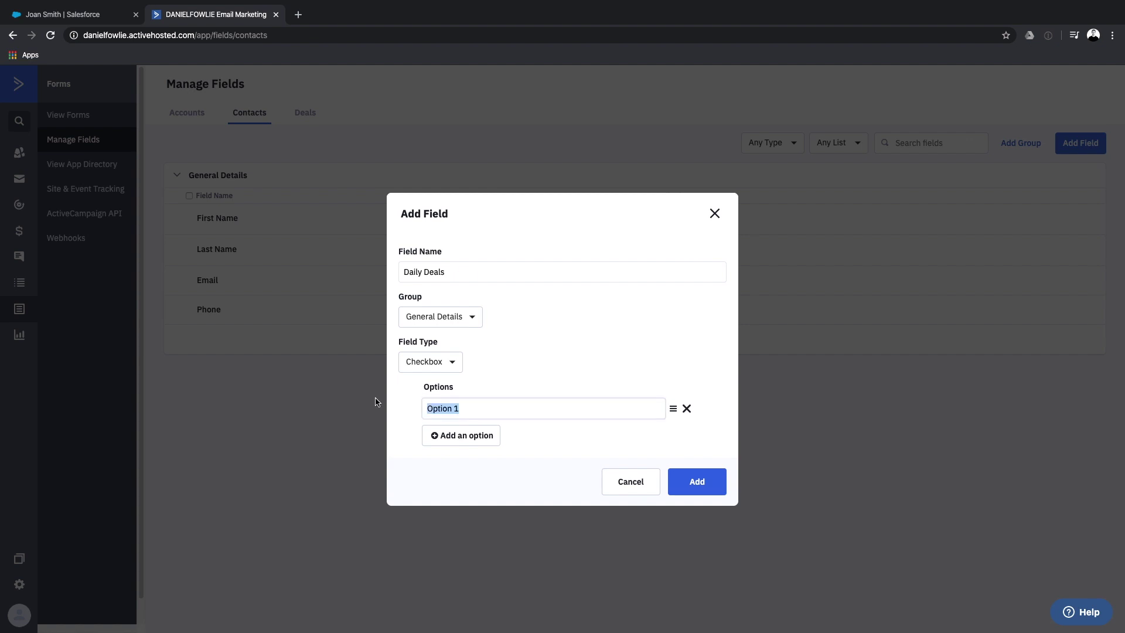
{"action": "type", "text": "true"}
{"action": "left_click", "coordinate": [697, 482]}
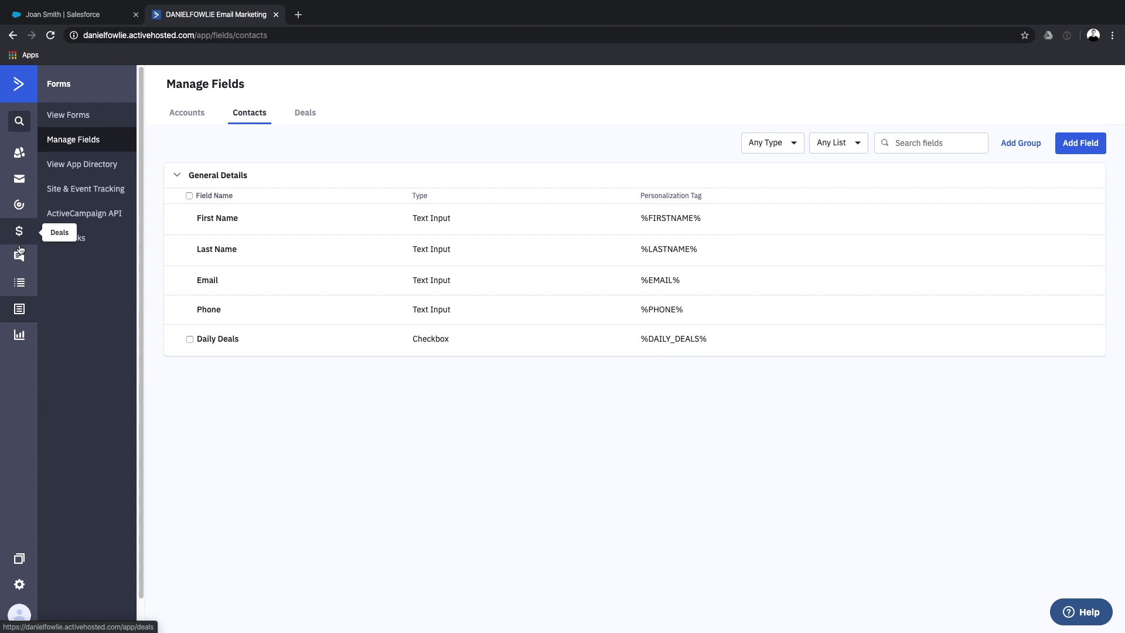
{"action": "left_click", "coordinate": [20, 285]}
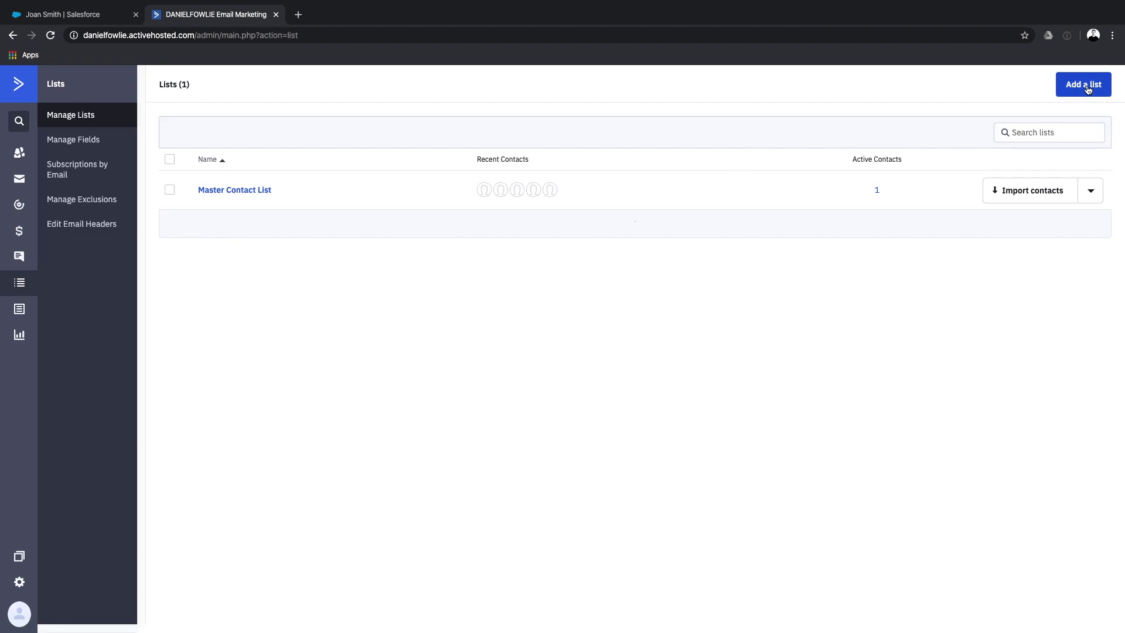
{"action": "left_click", "coordinate": [1087, 86]}
{"action": "left_click", "coordinate": [533, 173]}
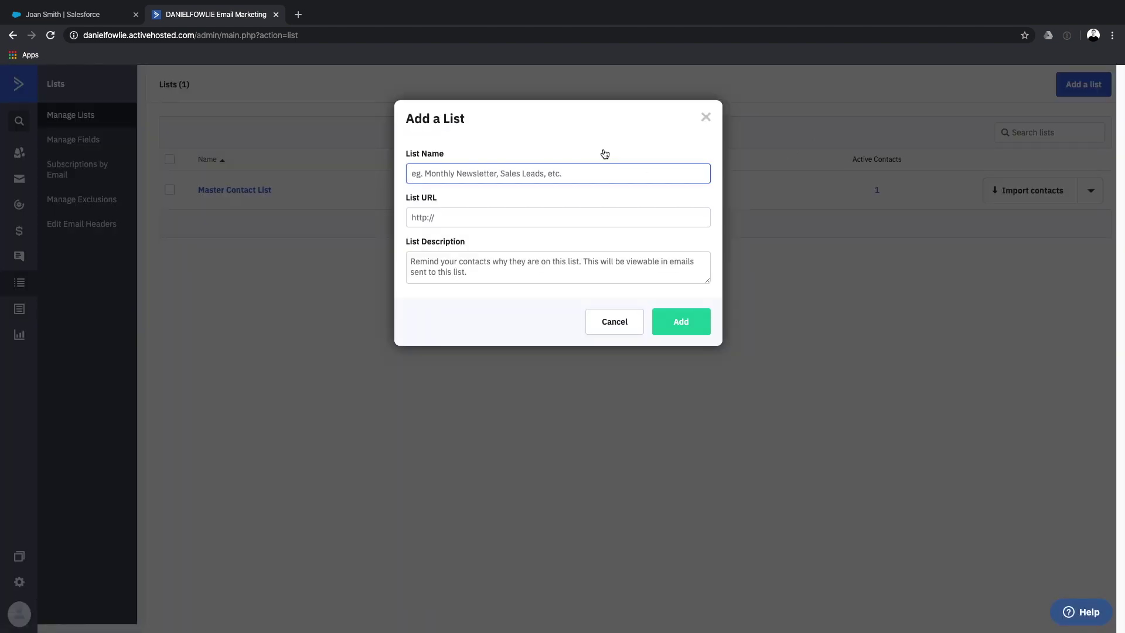
{"action": "type", "text": "Daily Dea"}
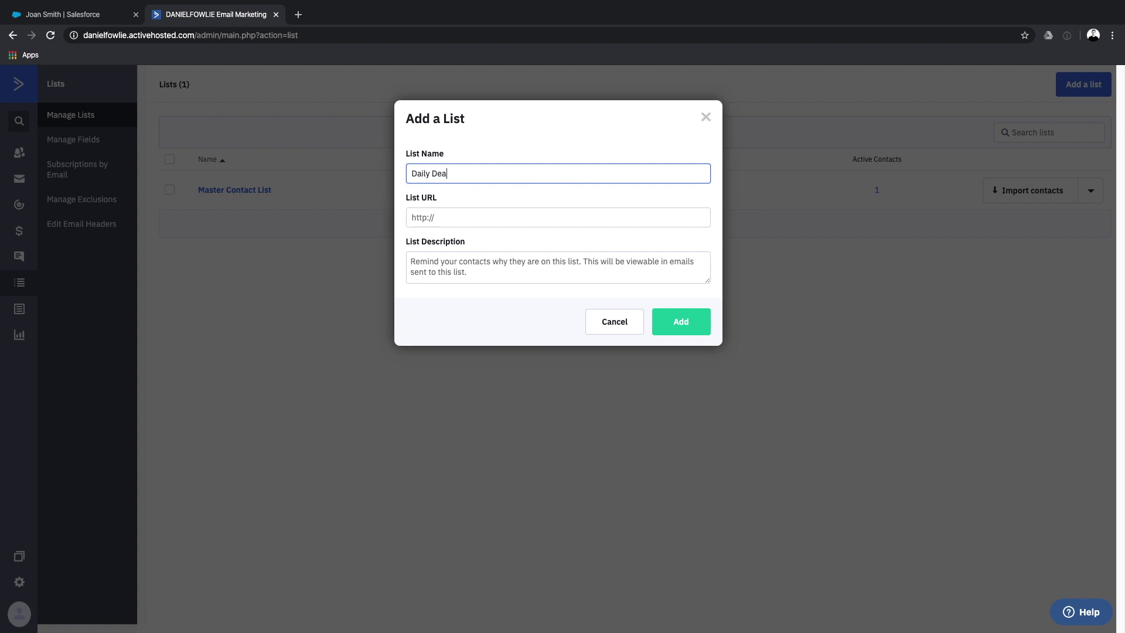
{"action": "left_click", "coordinate": [512, 217]}
{"action": "type", "text": "dailydeals.trineo.com"}
{"action": "key", "text": "Return"}
{"action": "left_click", "coordinate": [665, 112]}
{"action": "type", "text": "This is a test list"}
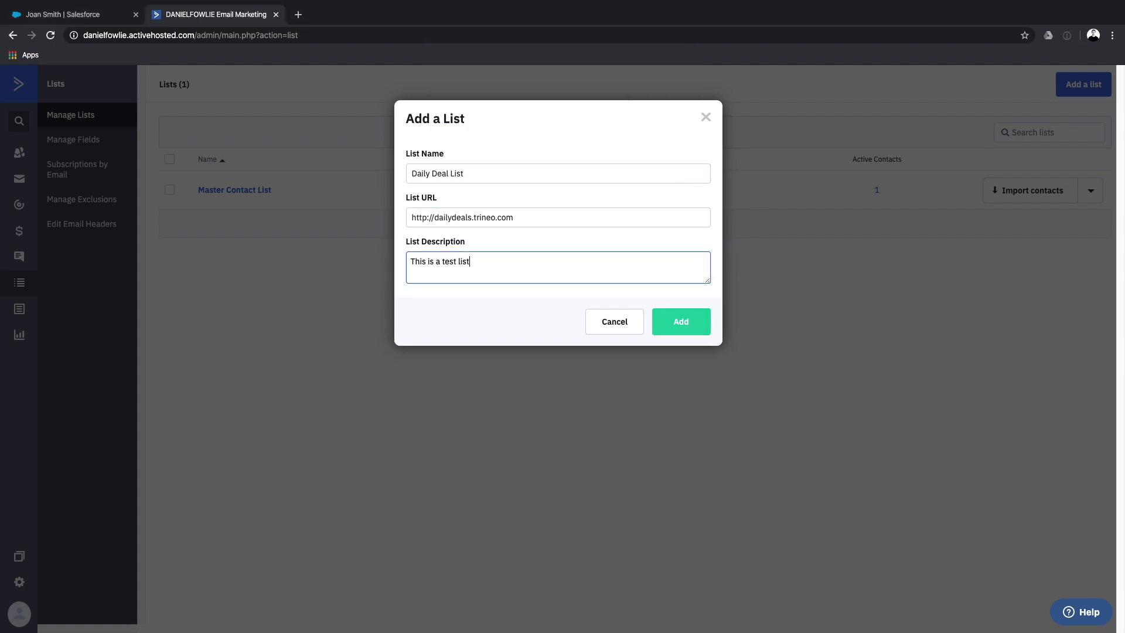
{"action": "left_click", "coordinate": [681, 321]}
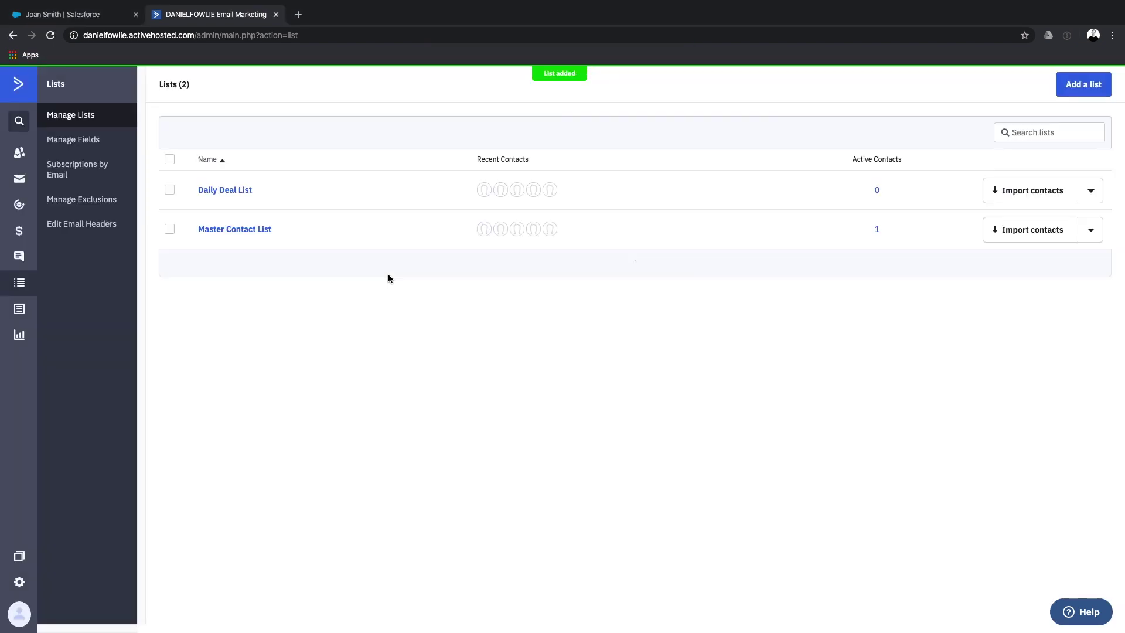
Create an automation from scratch with Field changes as its start trigger.
{"action": "left_click", "coordinate": [19, 209]}
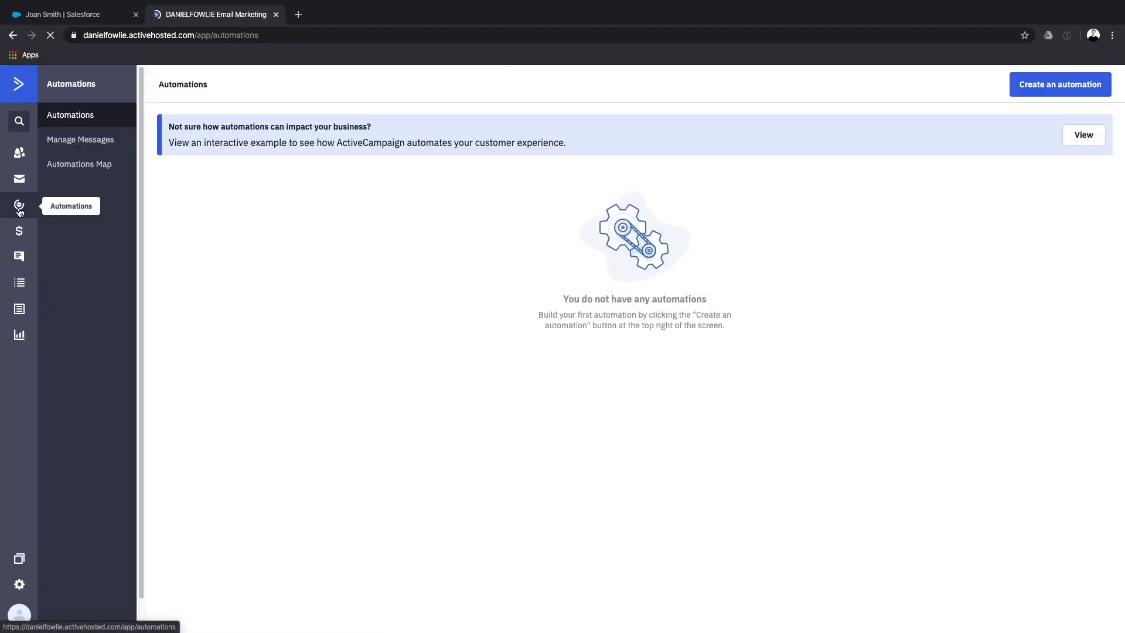
{"action": "left_click", "coordinate": [1076, 87]}
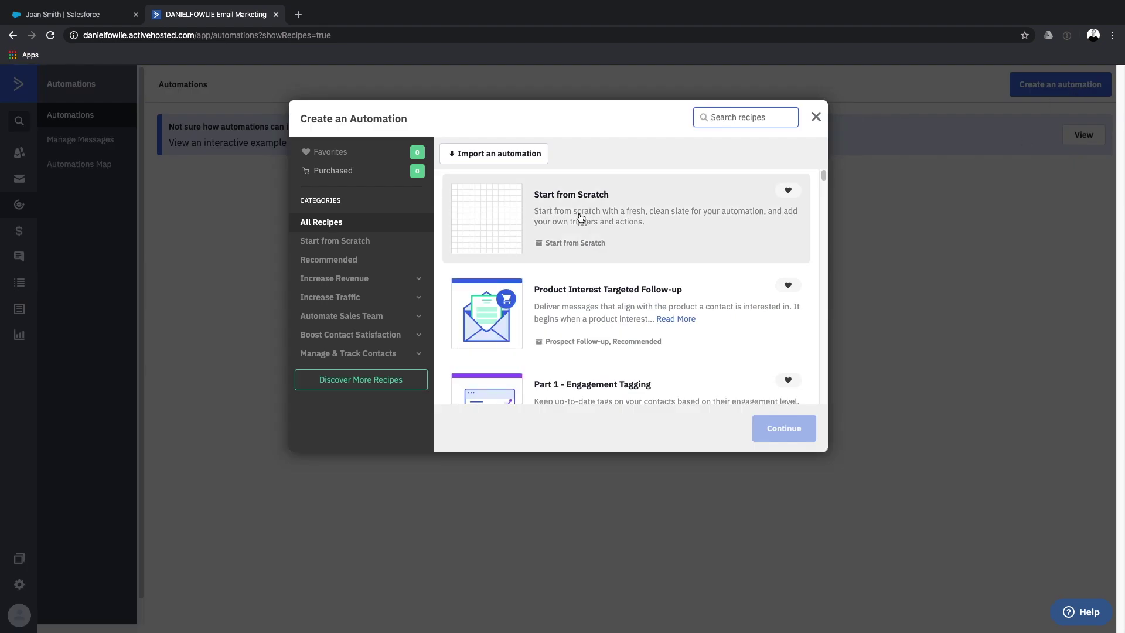
{"action": "left_click", "coordinate": [564, 216]}
{"action": "left_click", "coordinate": [798, 432]}
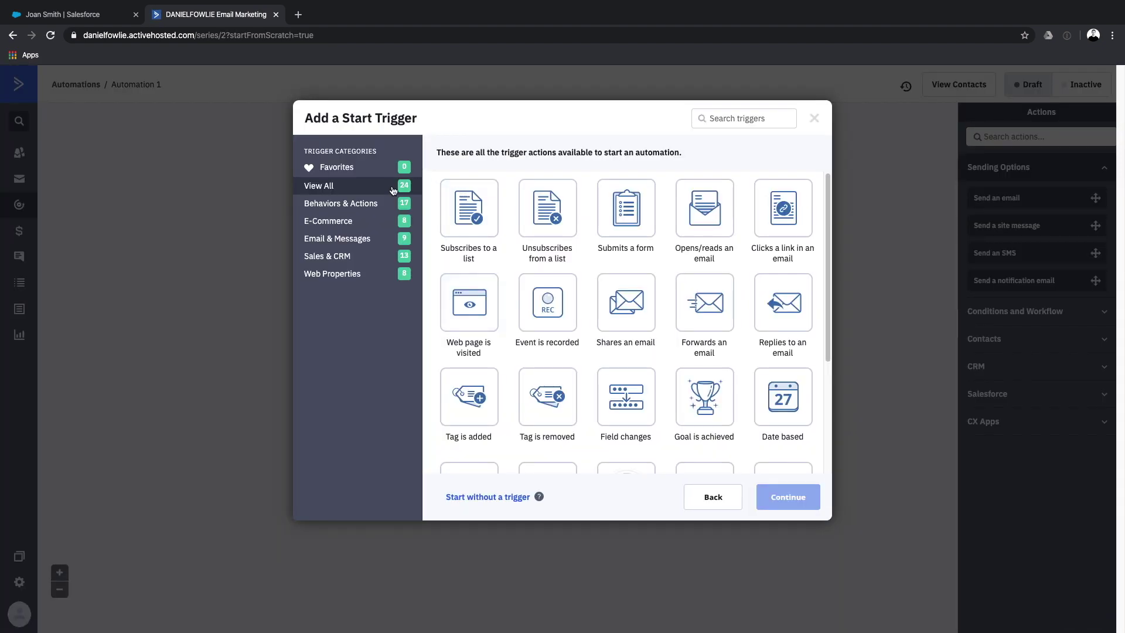
{"action": "left_click", "coordinate": [630, 409]}
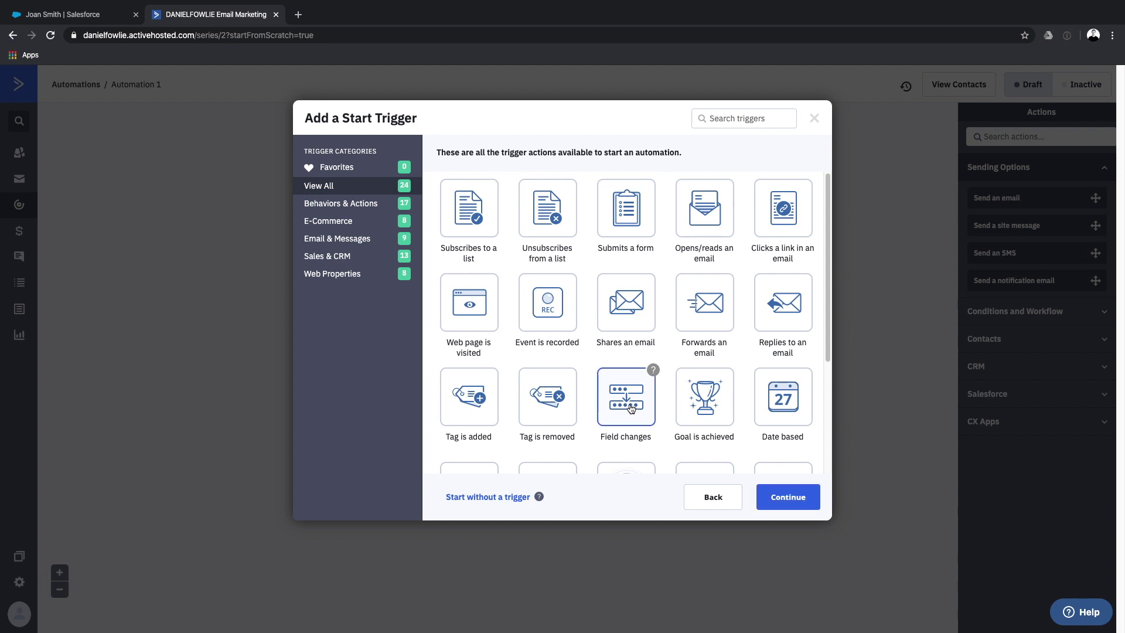
{"action": "left_click", "coordinate": [787, 497]}
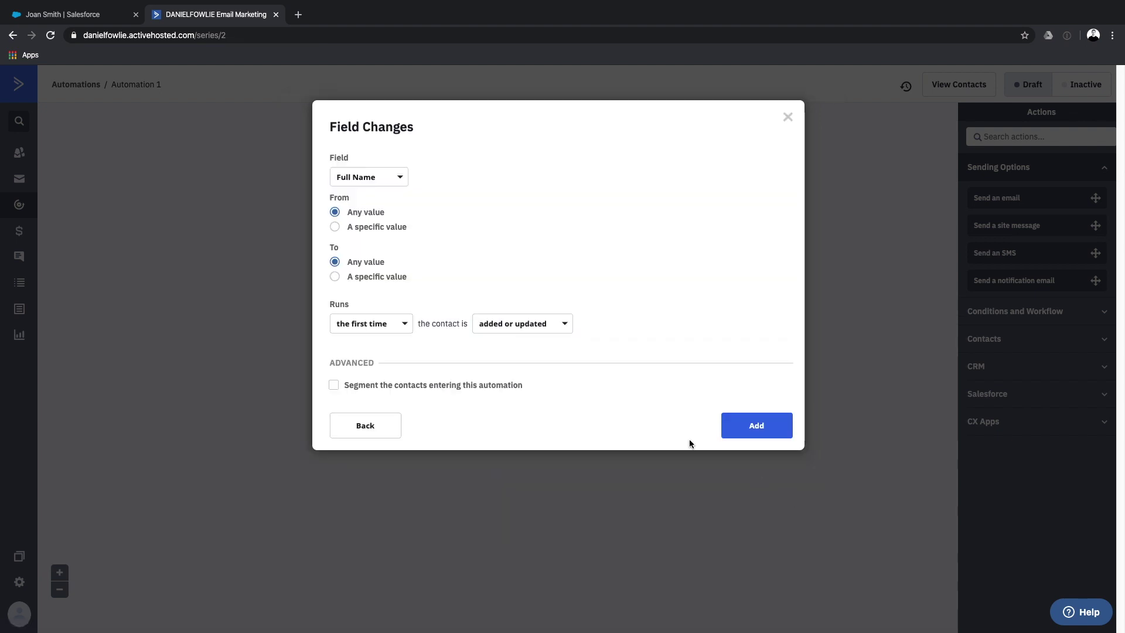
Set the trigger to watch the Daily Deals field changing from any value to the specific value true.
{"action": "left_click", "coordinate": [362, 181]}
{"action": "left_click", "coordinate": [368, 237]}
{"action": "scroll", "coordinate": [382, 290], "scroll_direction": "down", "scroll_amount": 2}
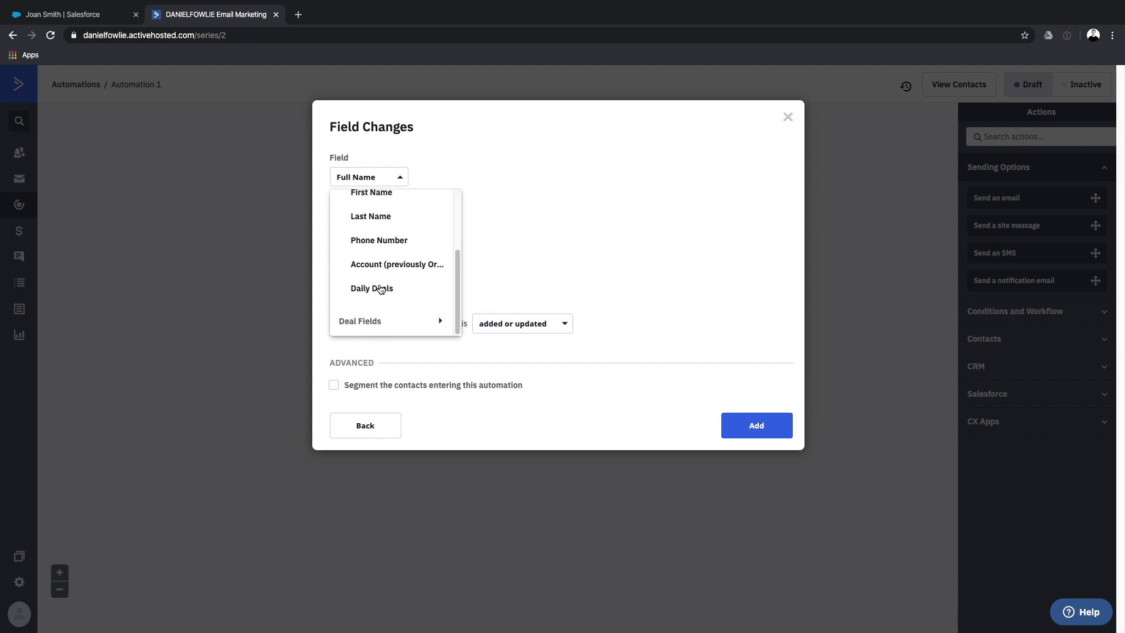
{"action": "left_click", "coordinate": [376, 289]}
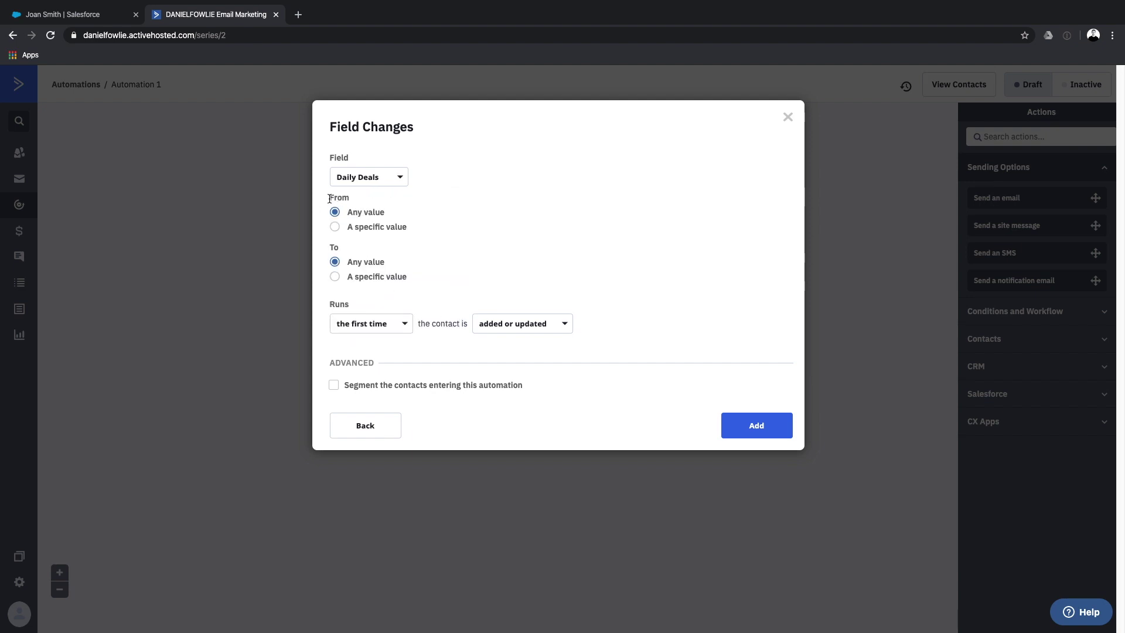
{"action": "left_click", "coordinate": [336, 279]}
{"action": "left_click", "coordinate": [382, 297]}
{"action": "left_click", "coordinate": [379, 331]}
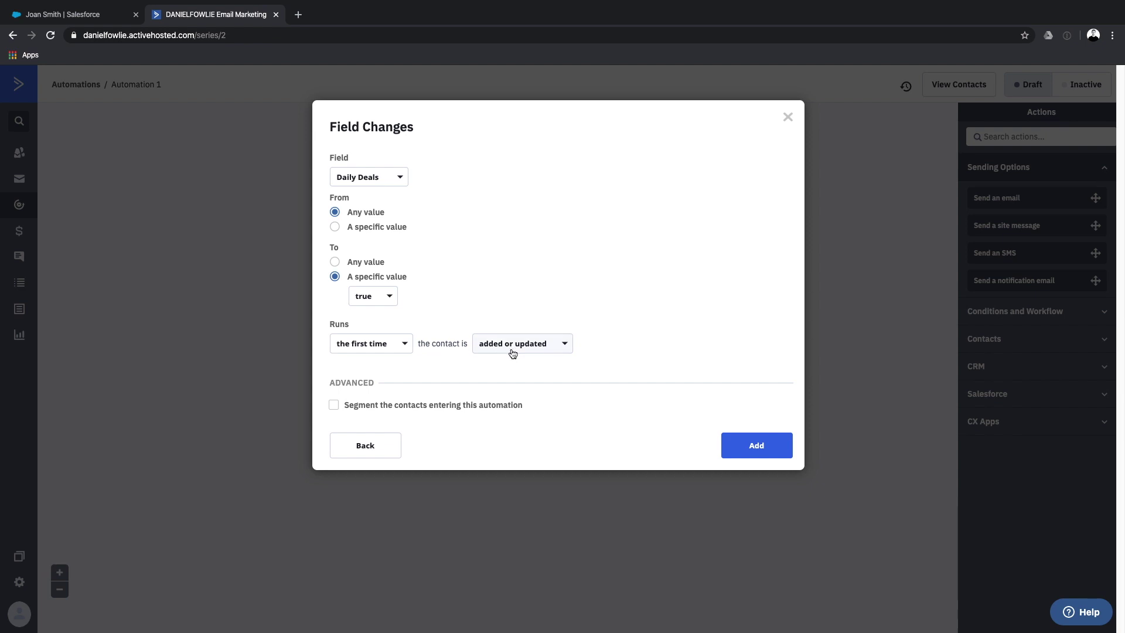
Make the trigger run every time the contact is added or updated, and add it to the automation.
{"action": "left_click", "coordinate": [381, 347]}
{"action": "left_click", "coordinate": [380, 393]}
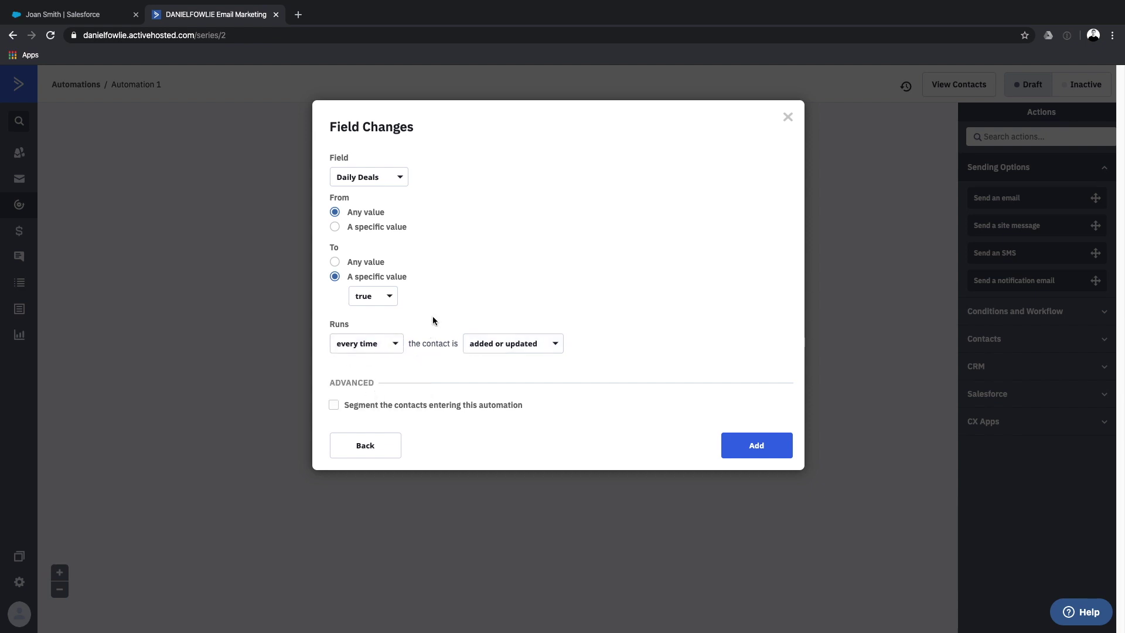
{"action": "left_click", "coordinate": [755, 445]}
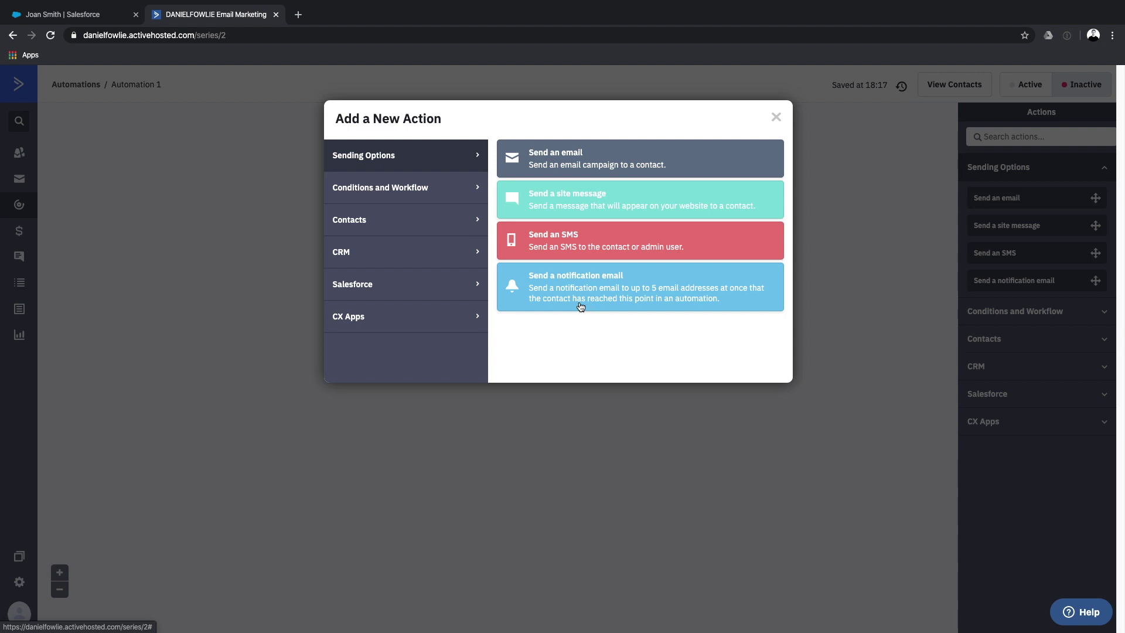
Add a Subscribe action that subscribes the contact to the Daily Deal List only.
{"action": "left_click", "coordinate": [409, 195]}
{"action": "left_click", "coordinate": [412, 218]}
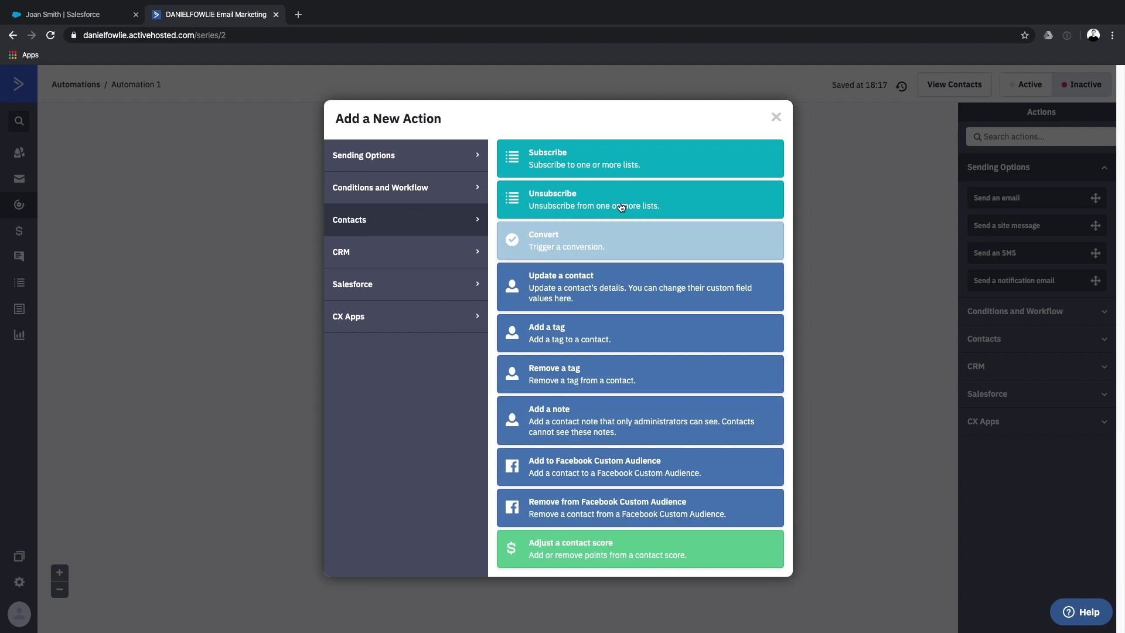
{"action": "left_click", "coordinate": [557, 159]}
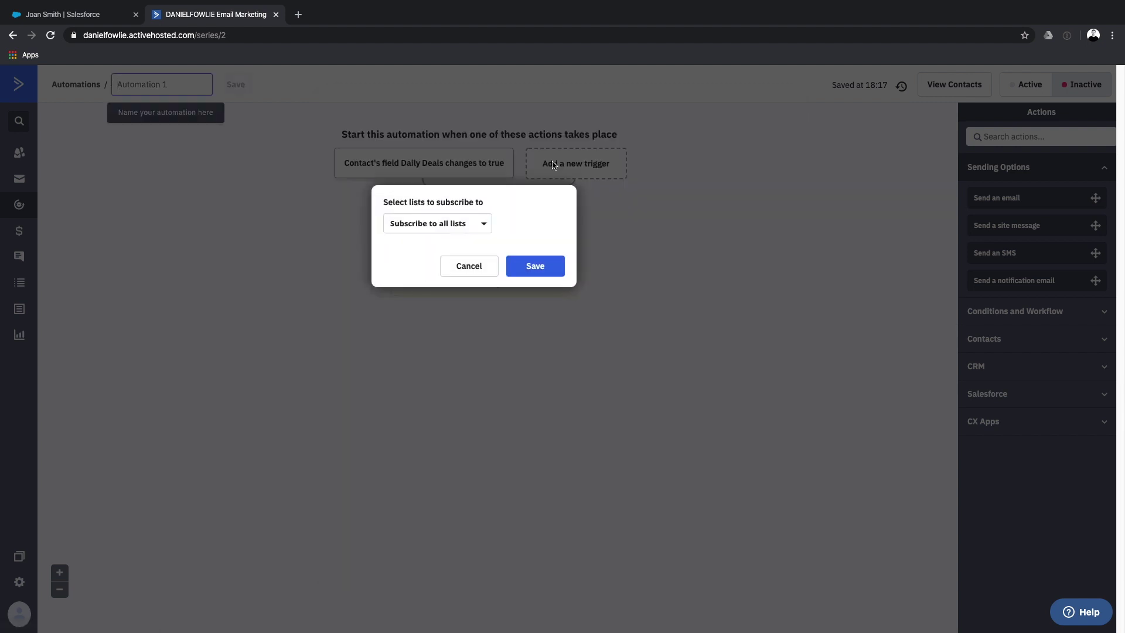
{"action": "left_click", "coordinate": [463, 228]}
{"action": "left_click", "coordinate": [422, 293]}
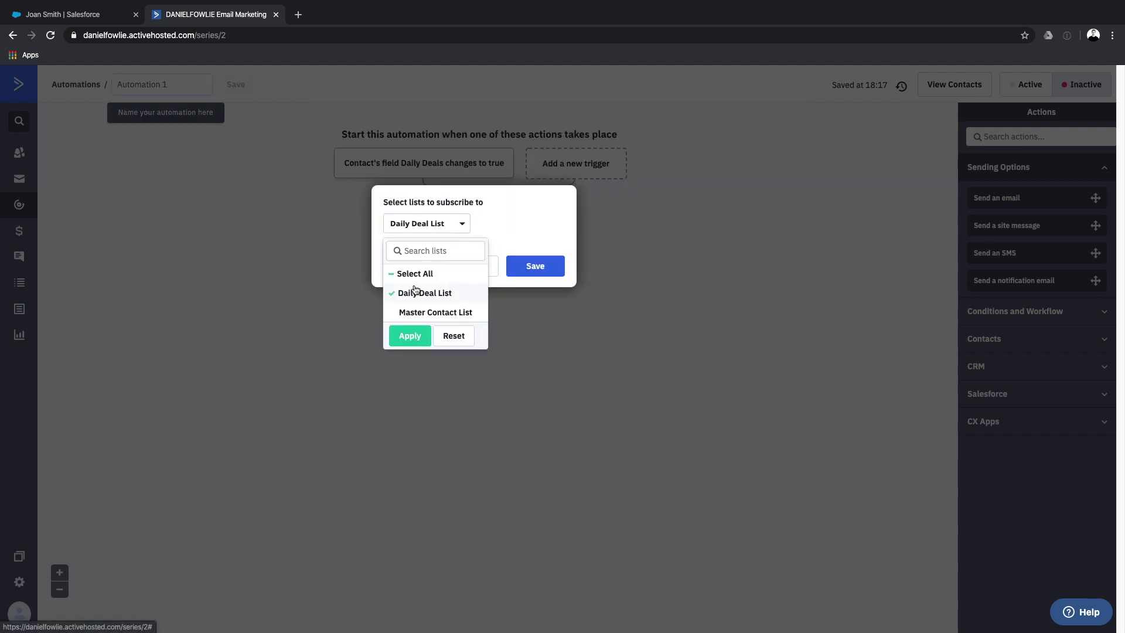
{"action": "left_click", "coordinate": [417, 345]}
{"action": "left_click", "coordinate": [535, 266]}
Rename the automation as Daily Deals and set it to active.
{"action": "left_click", "coordinate": [167, 85]}
{"action": "type", "text": "D"}
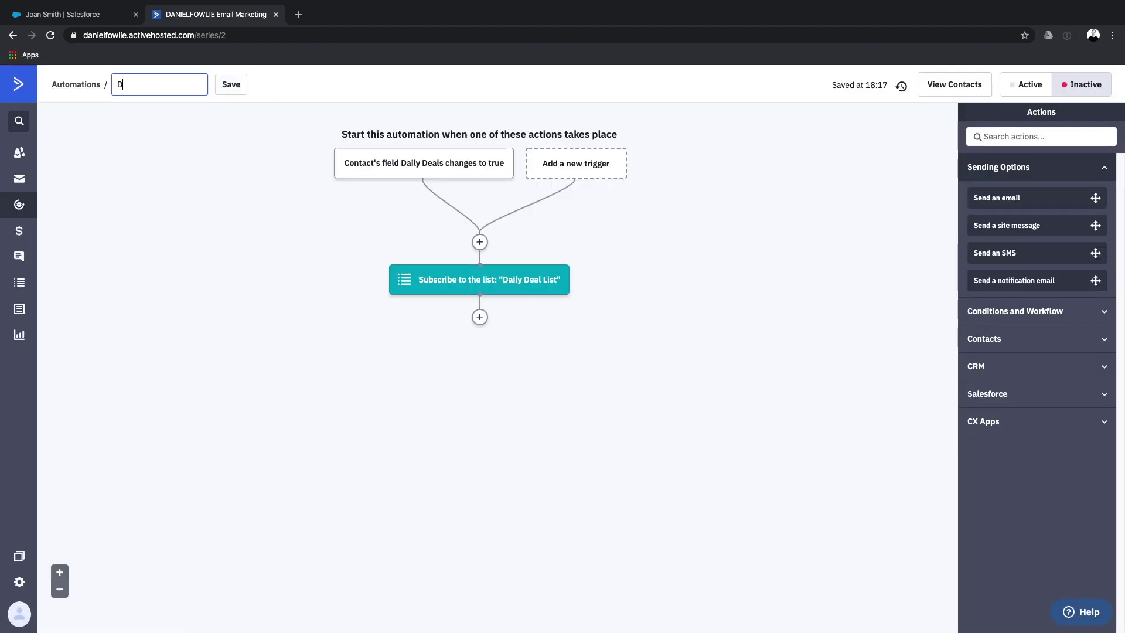
{"action": "type", "text": "aily Deals"}
{"action": "left_click", "coordinate": [244, 88]}
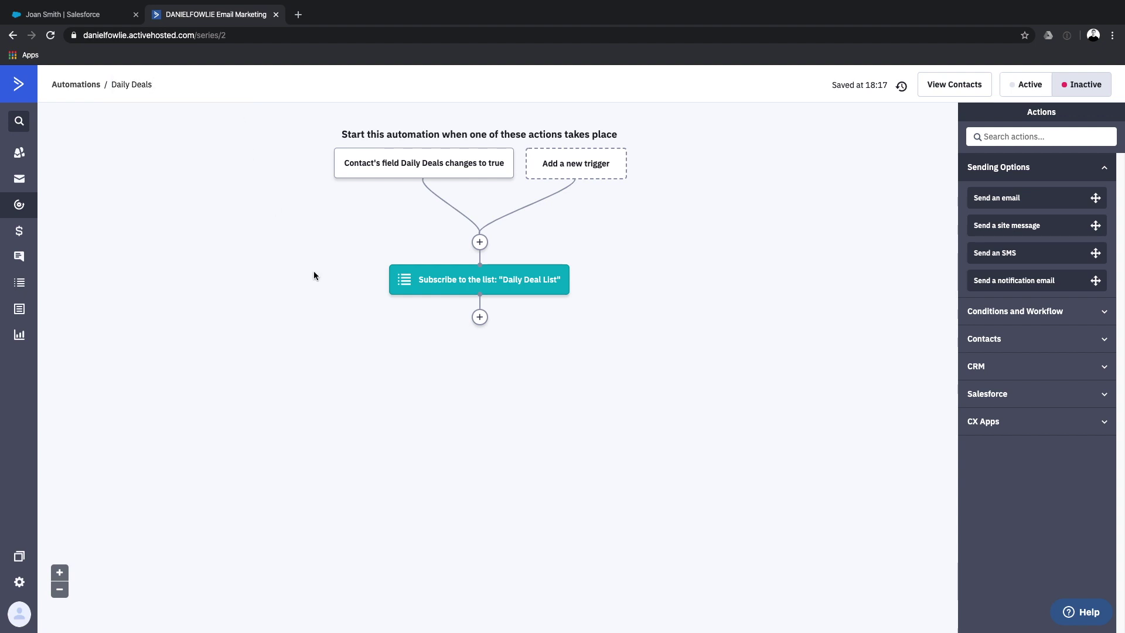
{"action": "left_click", "coordinate": [1036, 91]}
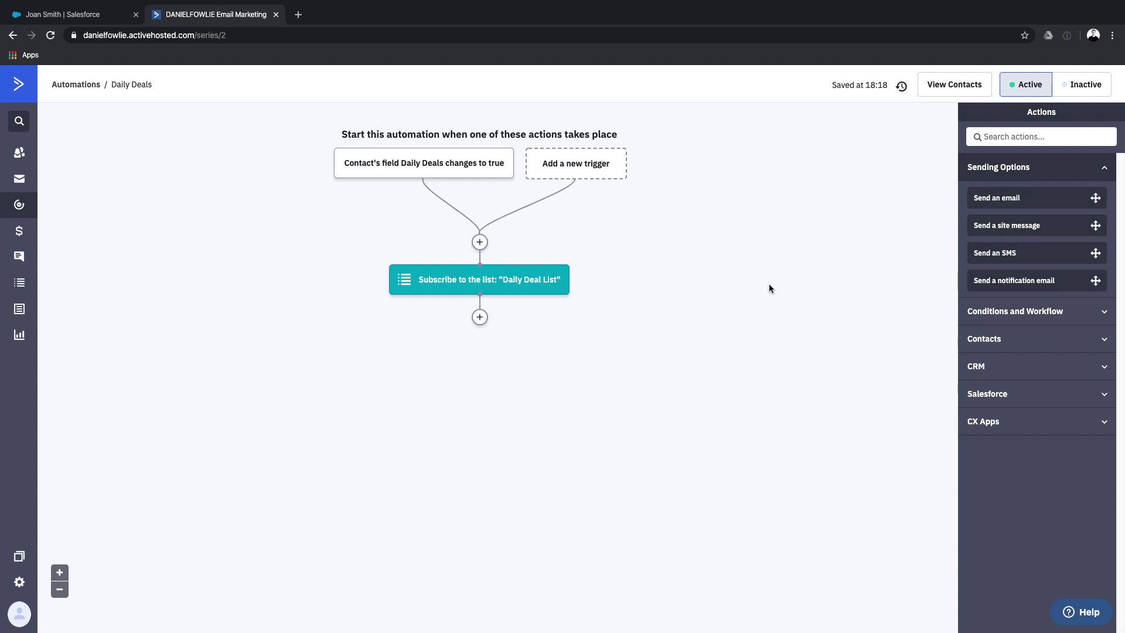
Switch to Salesforce and open Dynamic Field Mapping for editing in the ActiveCampaign Setup Assistant.
{"action": "left_click", "coordinate": [73, 16]}
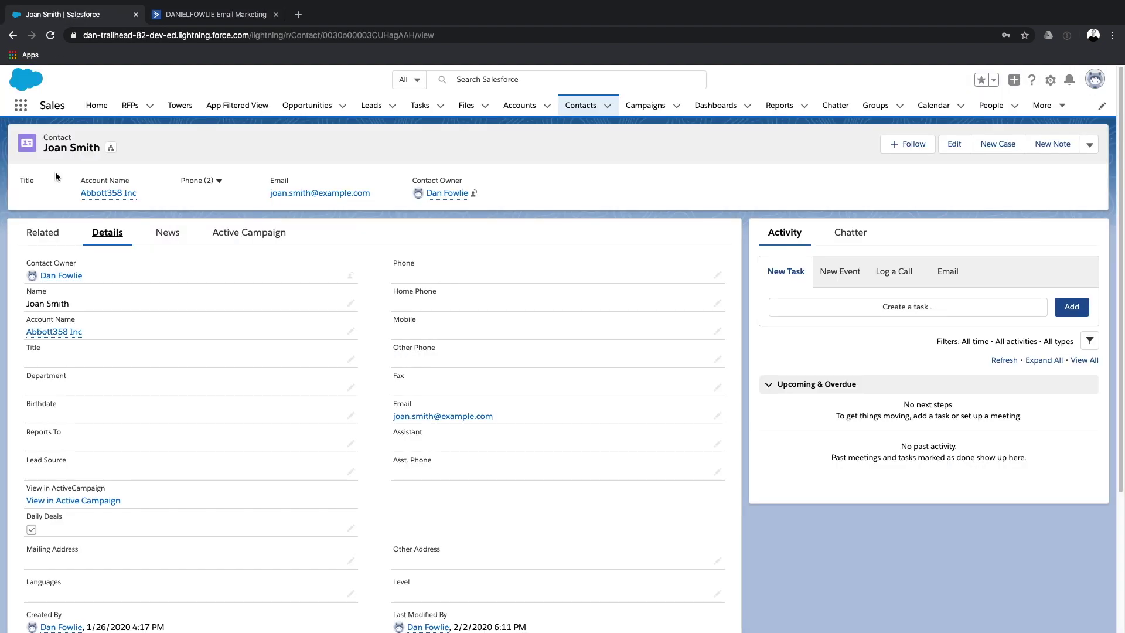
{"action": "left_click", "coordinate": [22, 107]}
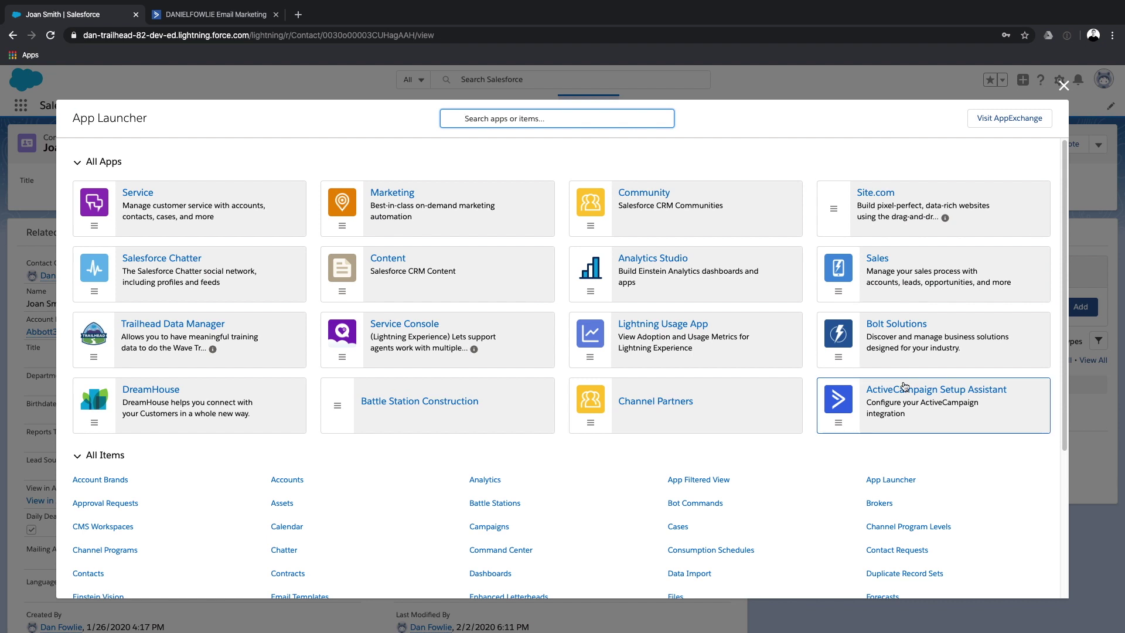
{"action": "left_click", "coordinate": [897, 388]}
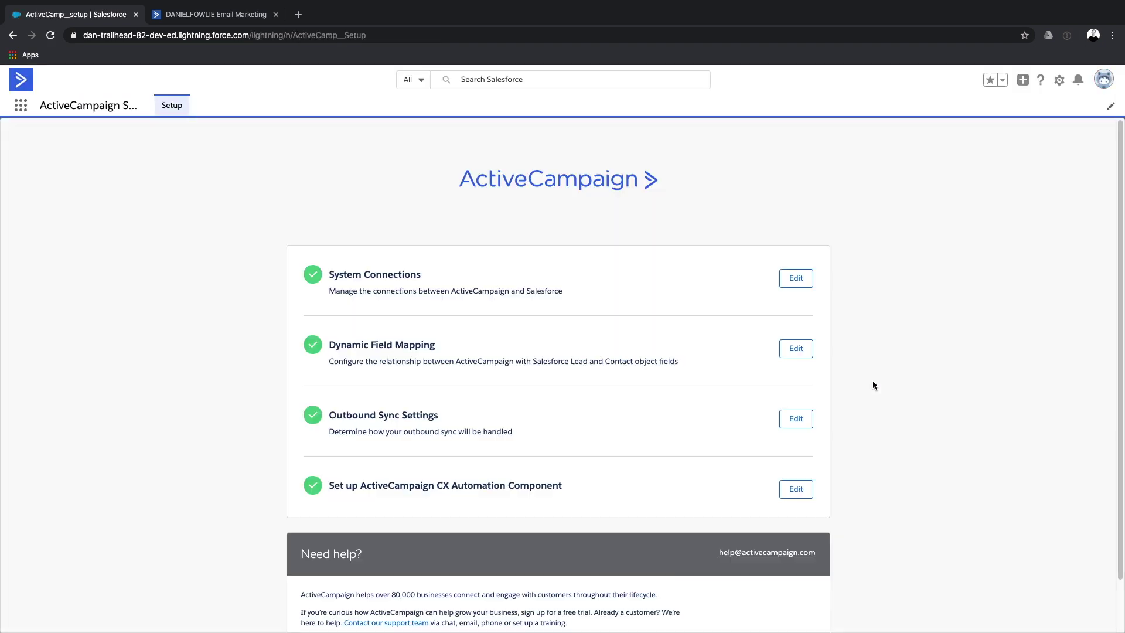
{"action": "left_click", "coordinate": [797, 350]}
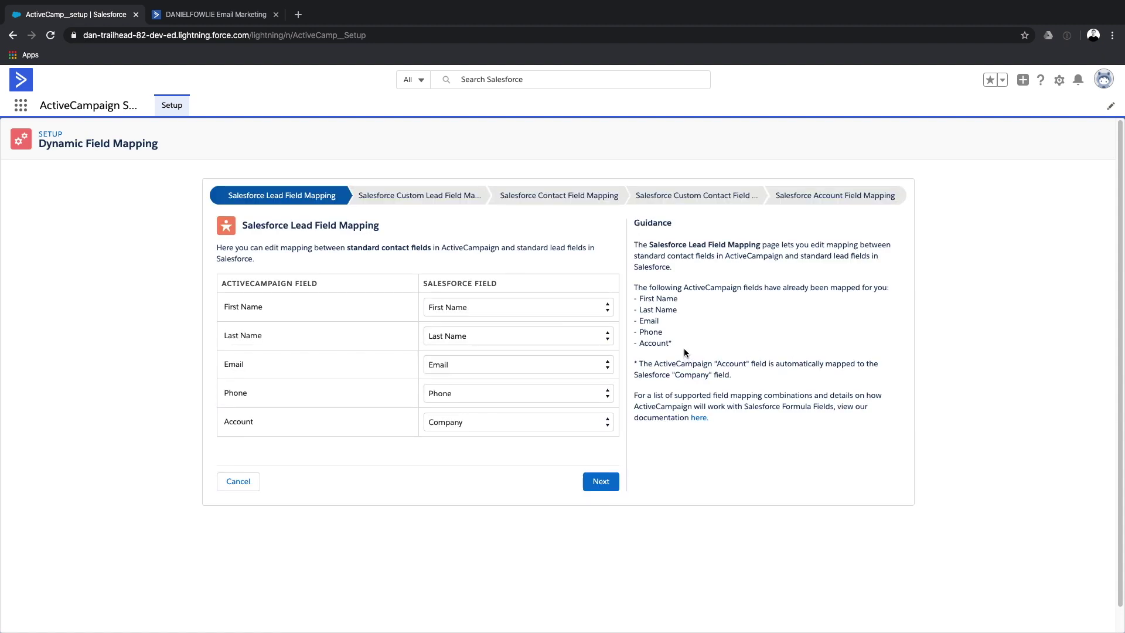
In the custom contact field mapping, map the ActiveCampaign field Daily Deals to the Salesforce field Daily Deals.
{"action": "left_click", "coordinate": [684, 198]}
{"action": "left_click", "coordinate": [285, 310]}
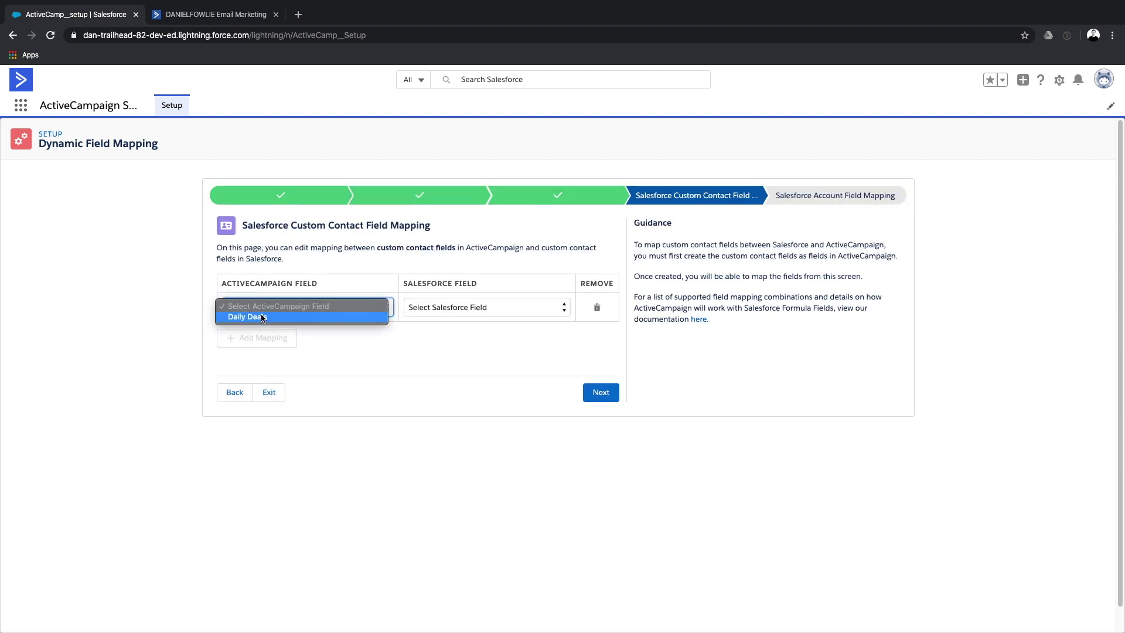
{"action": "left_click", "coordinate": [259, 317]}
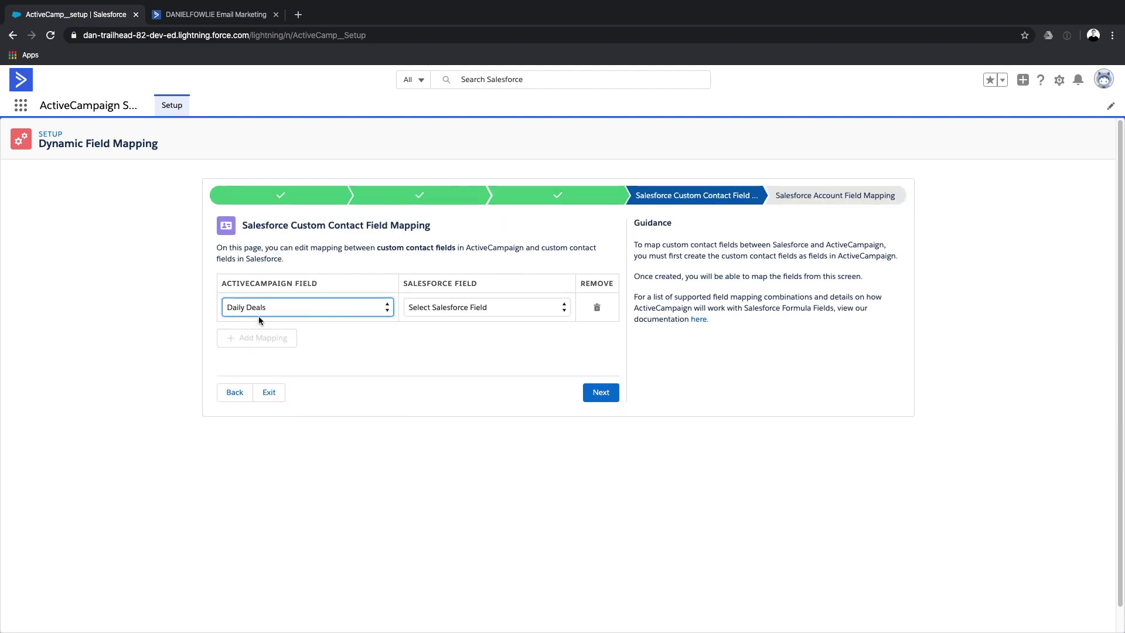
{"action": "left_click", "coordinate": [413, 316]}
{"action": "left_click", "coordinate": [445, 316]}
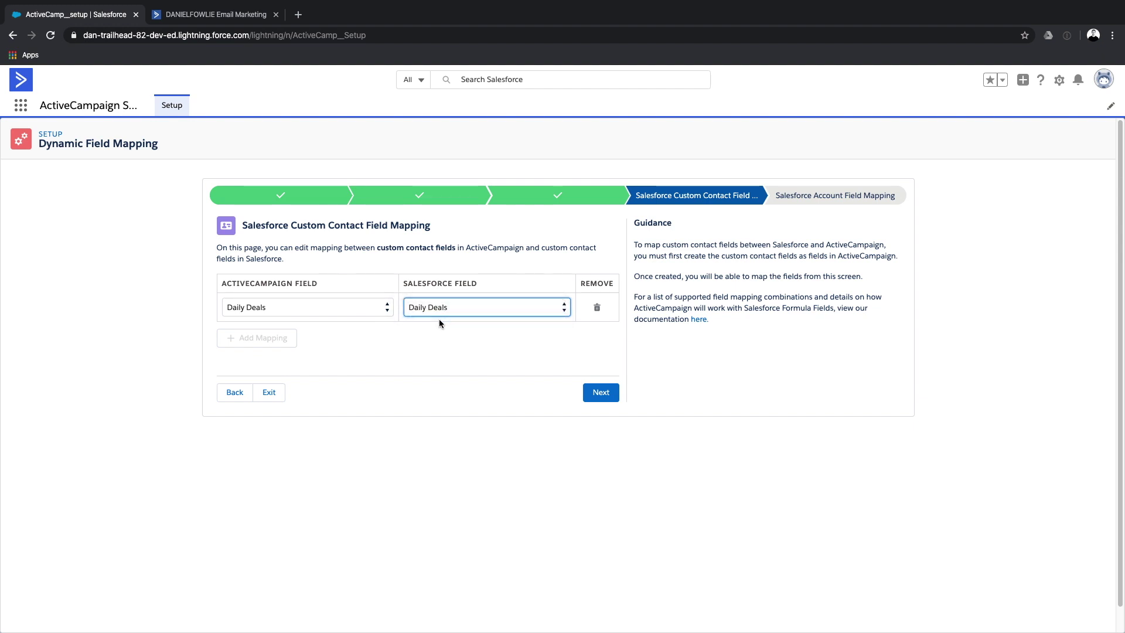
Finish the dynamic field mapping and open the existing contact's record from Contacts in the Sales app.
{"action": "left_click", "coordinate": [600, 392]}
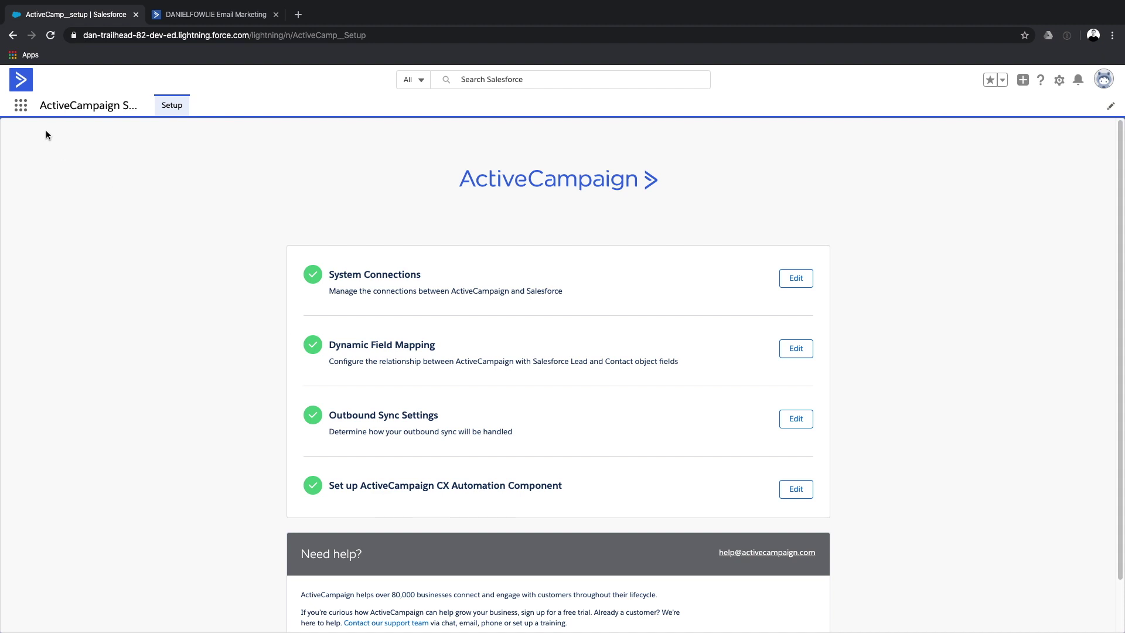
{"action": "left_click", "coordinate": [21, 106]}
{"action": "left_click", "coordinate": [923, 273]}
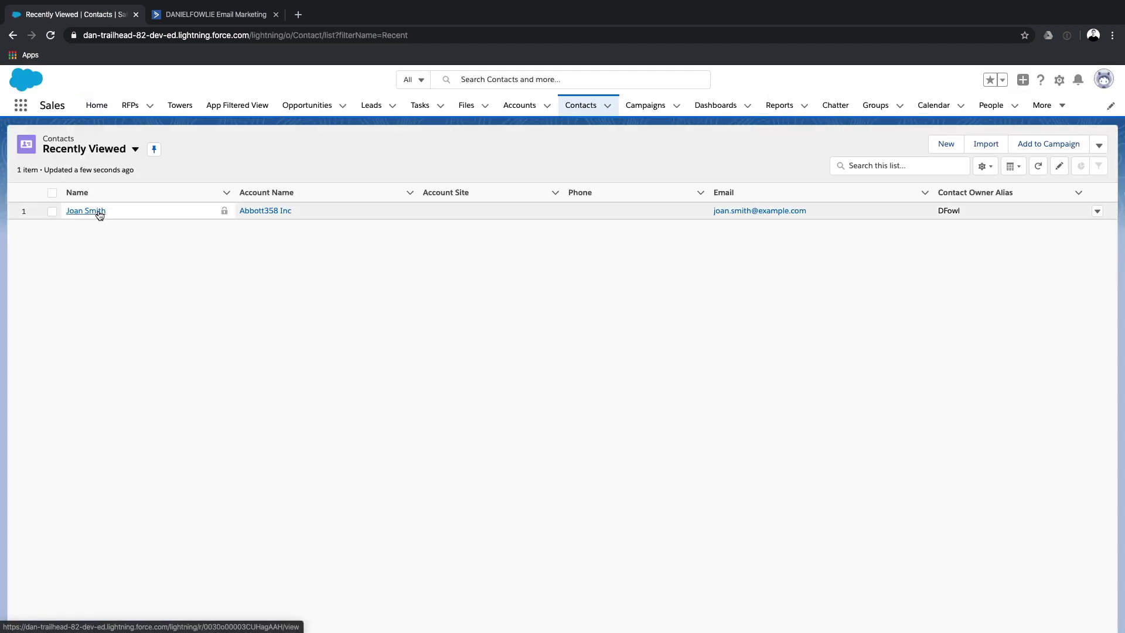
{"action": "left_click", "coordinate": [98, 215]}
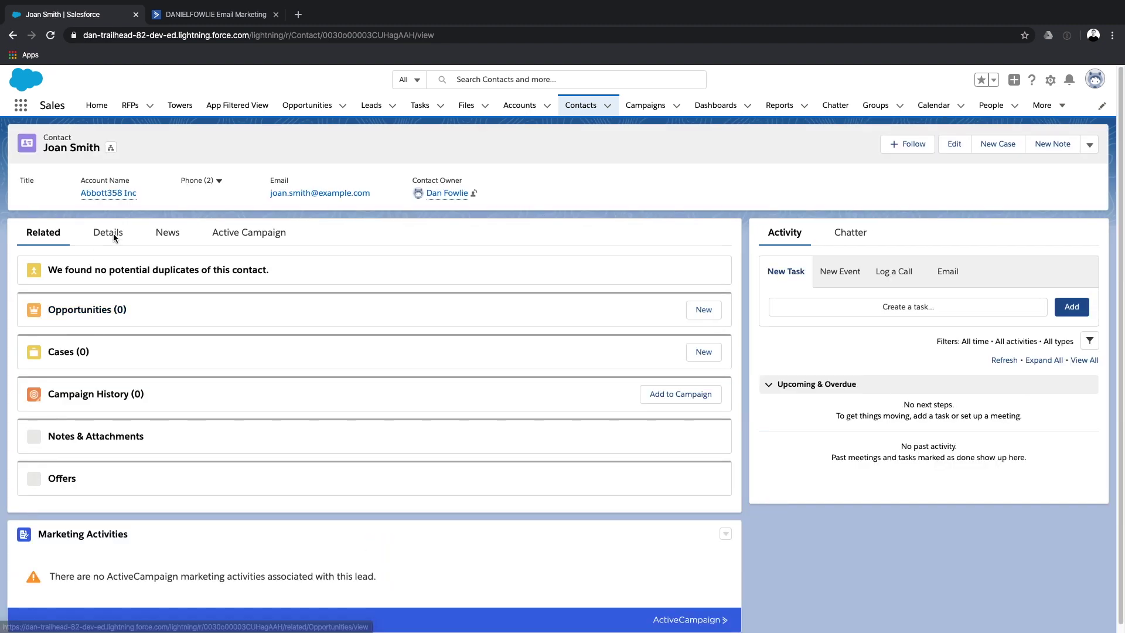
Edit the contact's last name in the record details and save the change.
{"action": "left_click", "coordinate": [108, 233]}
{"action": "scroll", "coordinate": [235, 416], "scroll_direction": "down", "scroll_amount": 1}
{"action": "double_click", "coordinate": [83, 351]}
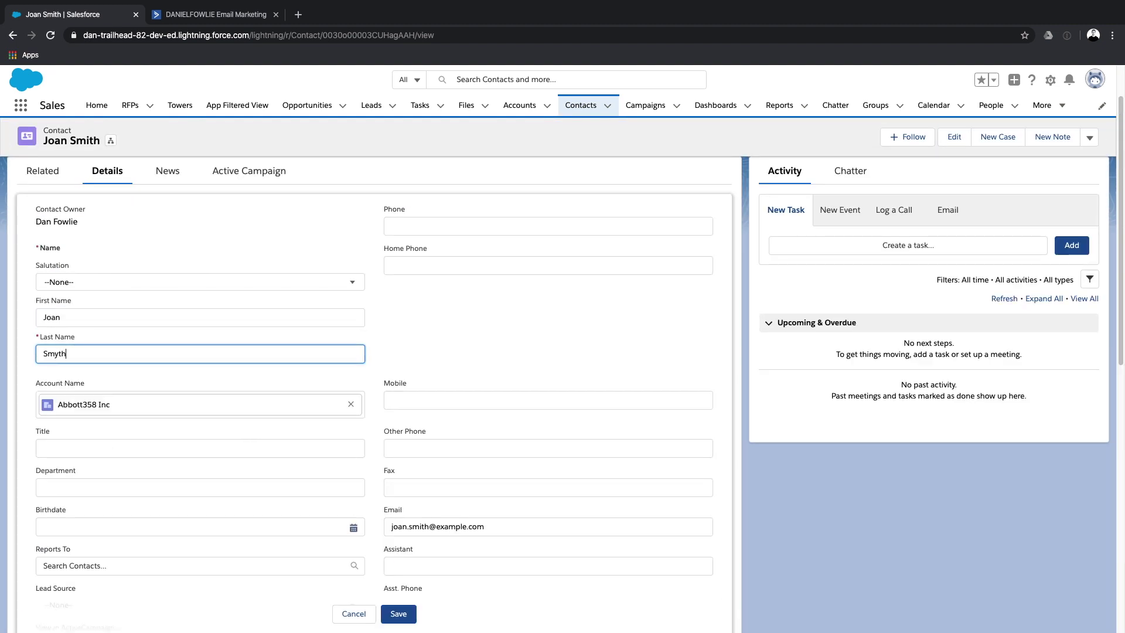
{"action": "type", "text": "Smyth"}
{"action": "key", "text": "Return"}
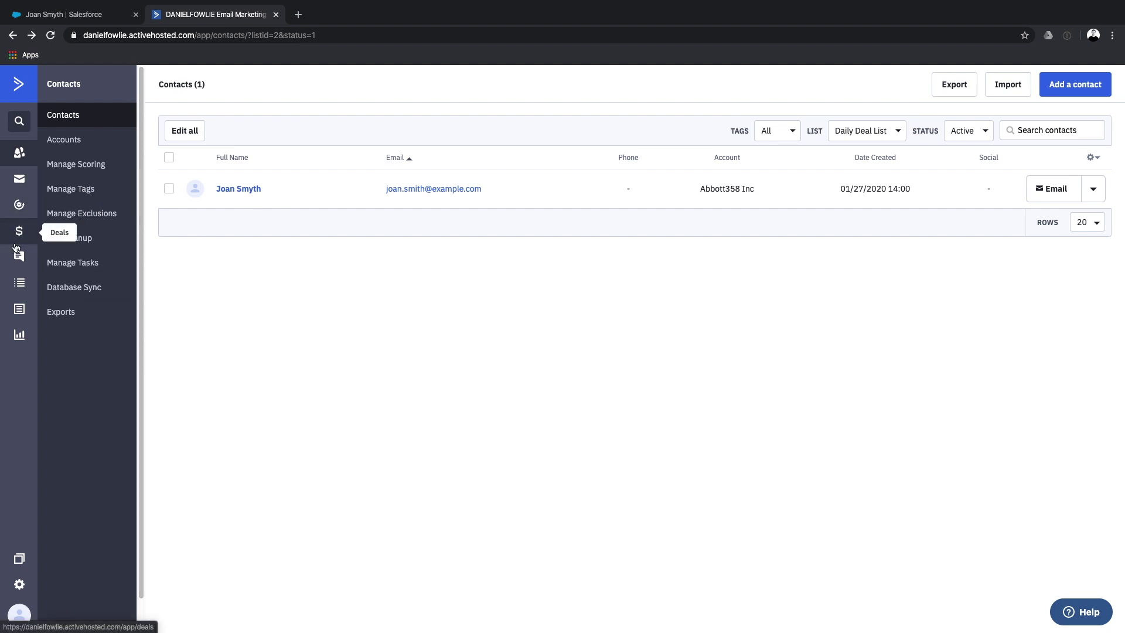
Switch to ActiveCampaign, open the contact in the Daily Deal List, and check its Daily Deals field, list subscription and automation status.
{"action": "left_click", "coordinate": [17, 280]}
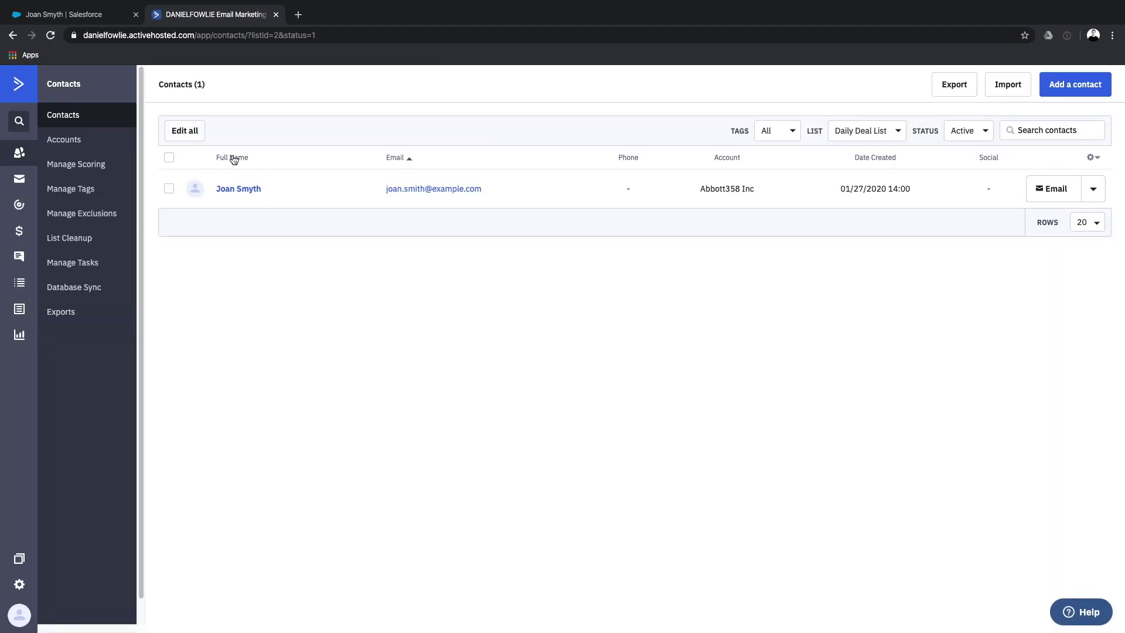
{"action": "left_click", "coordinate": [250, 191]}
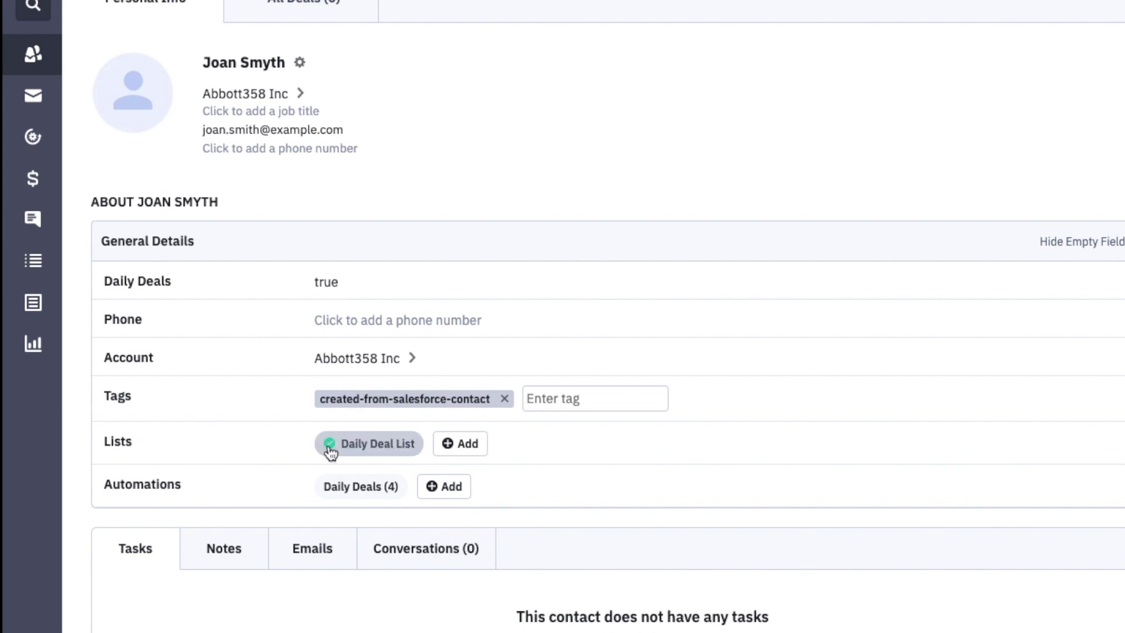
{"action": "mouse_move", "coordinate": [375, 495]}
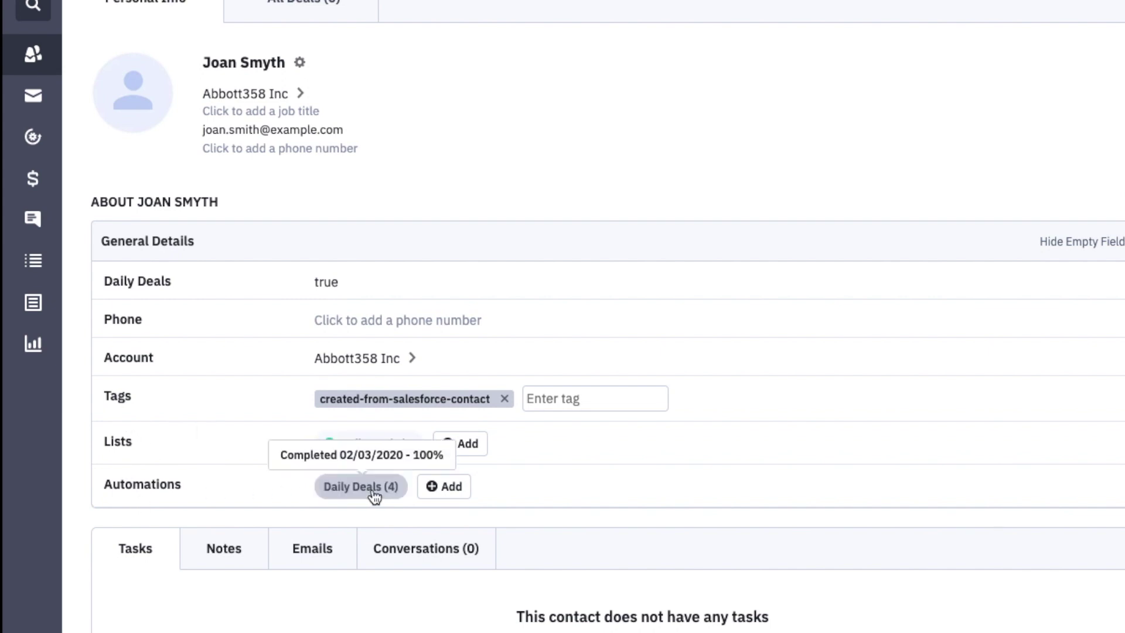